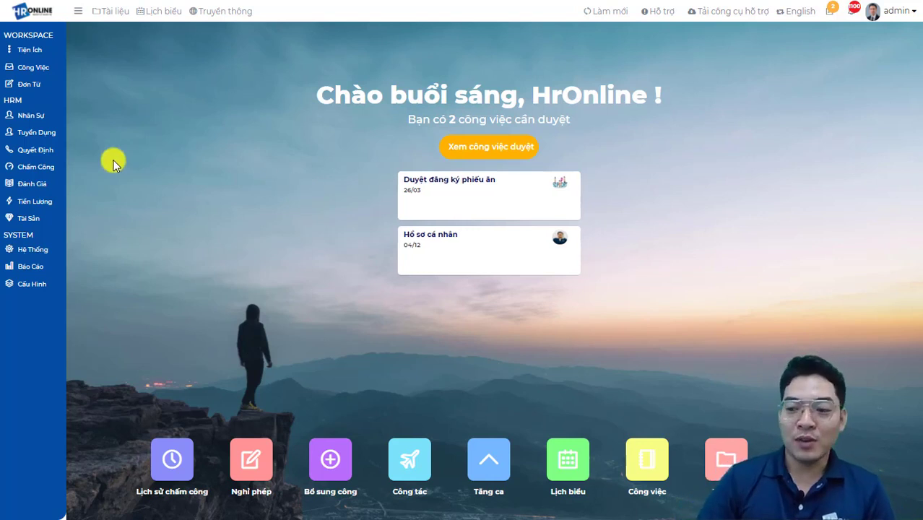
Open the timekeeping machine list in the Thiết Lập Ca section and view the forms for adding a timekeeping machine and a GPS device.
mouse_move(51, 174)
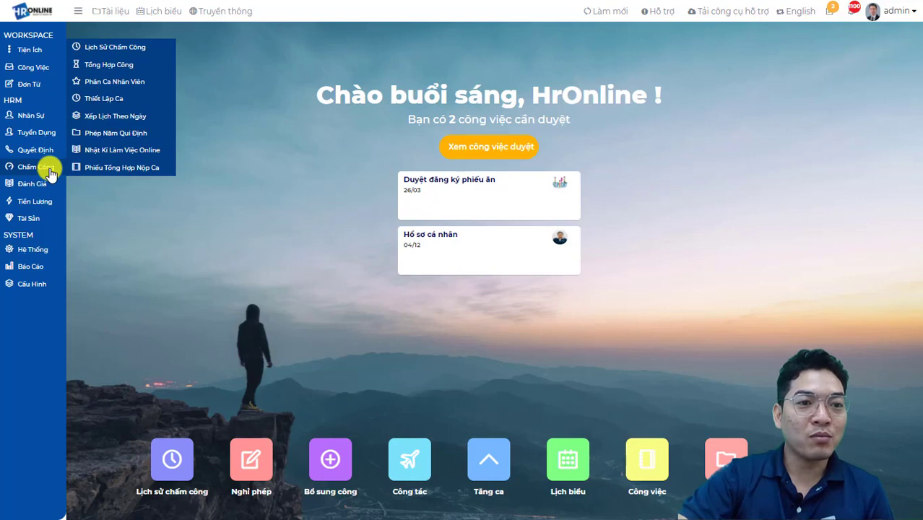
left_click(141, 101)
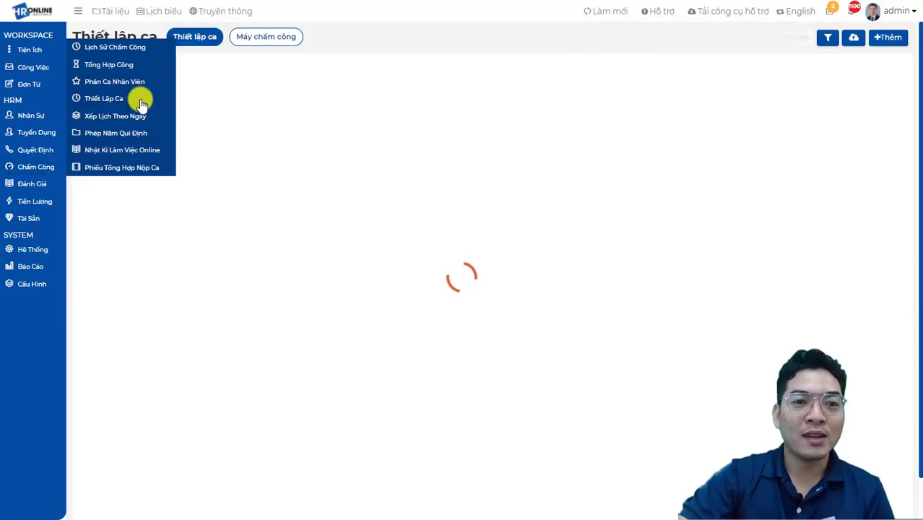
left_click(283, 42)
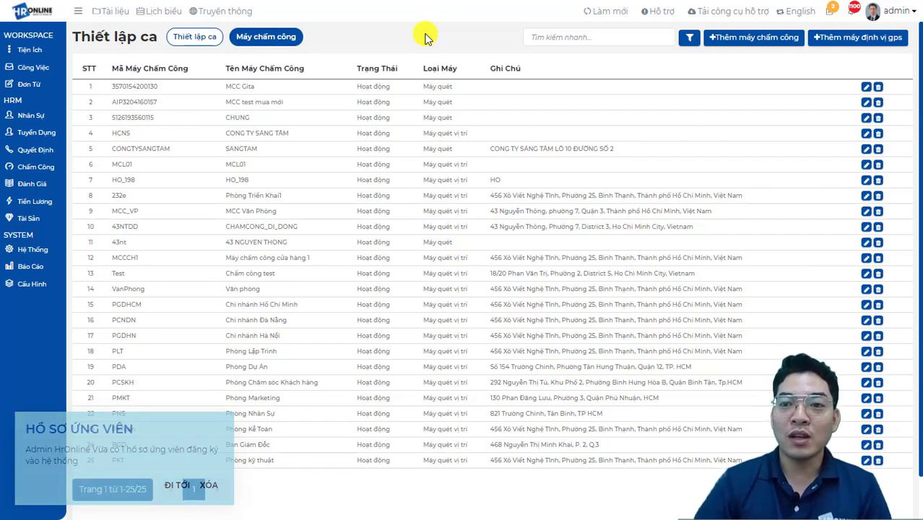
left_click(769, 46)
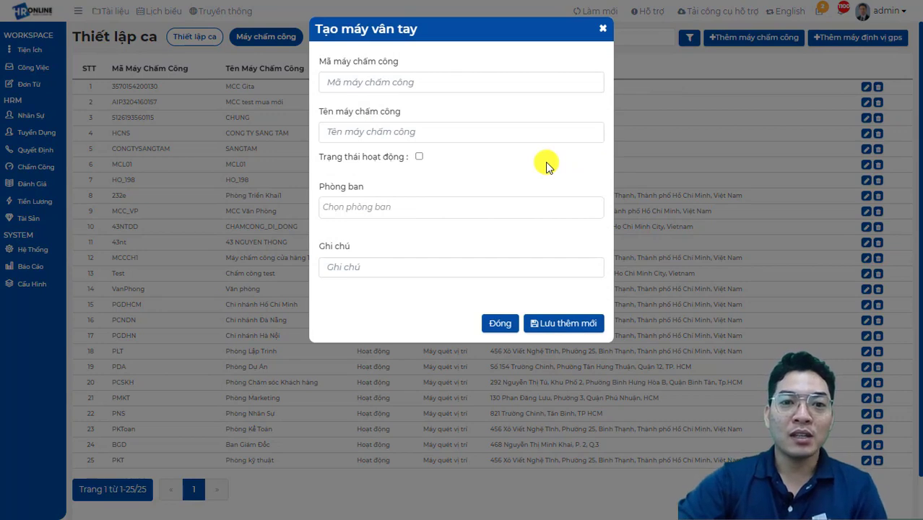
left_click(601, 29)
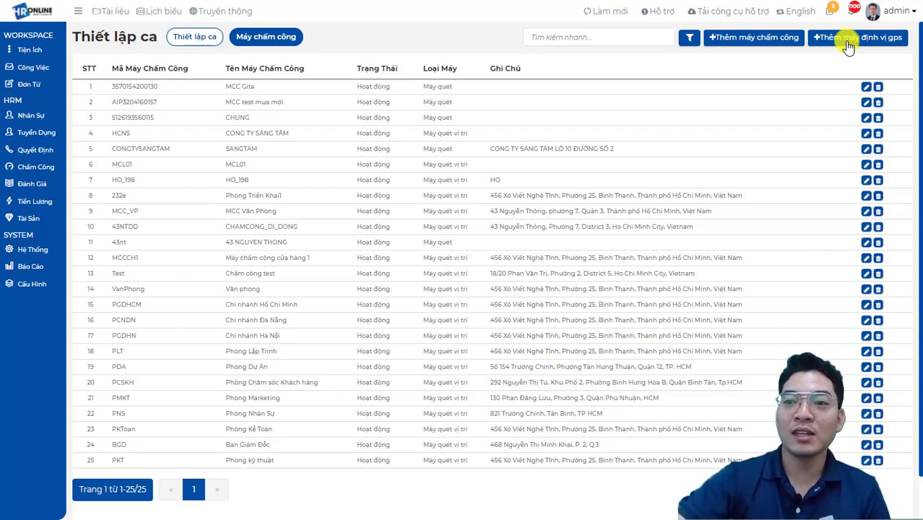
left_click(849, 46)
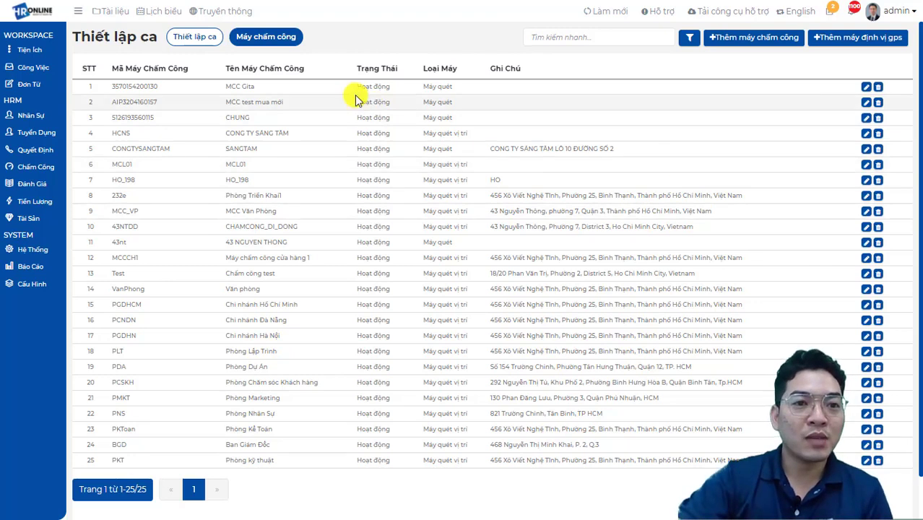
Review the settings of the Ca Sáng (6h-12h) shift, including its cycle options and detailed hours, and return to the shift list.
left_click(201, 40)
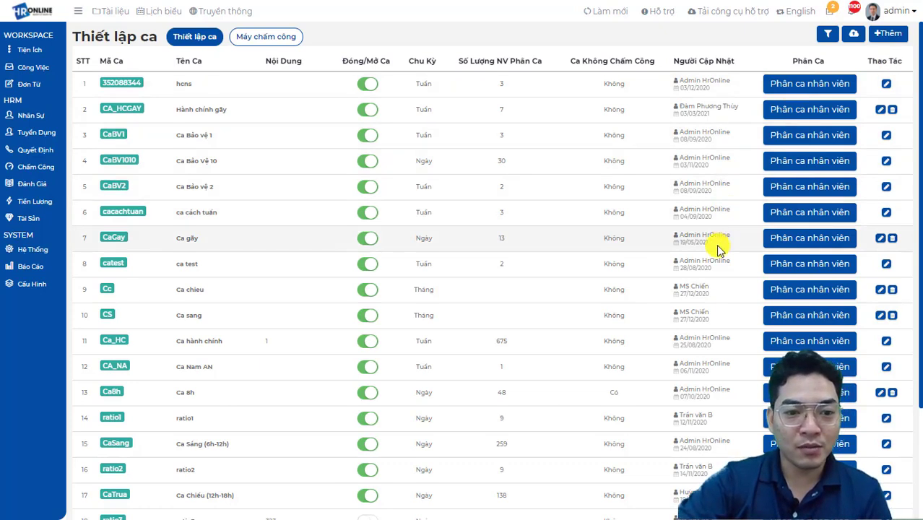
scroll(719, 246, "down", 1)
left_click(886, 376)
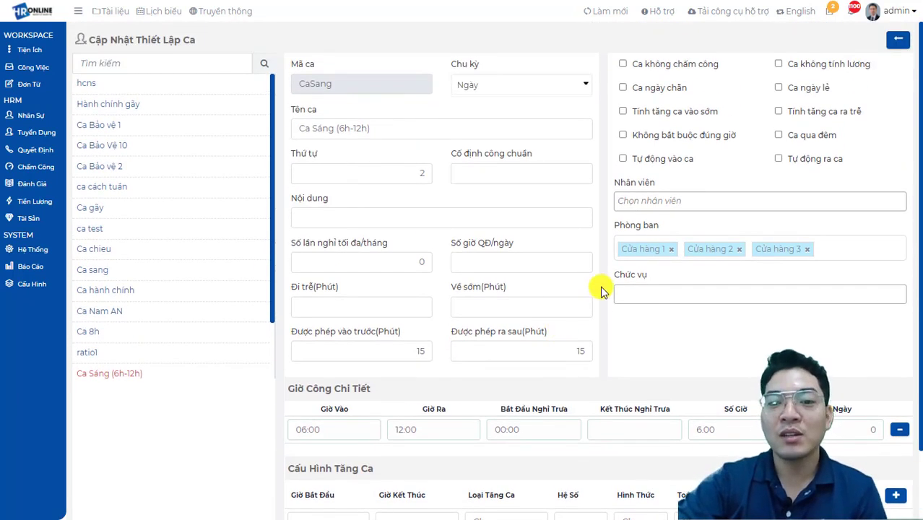
left_click(556, 91)
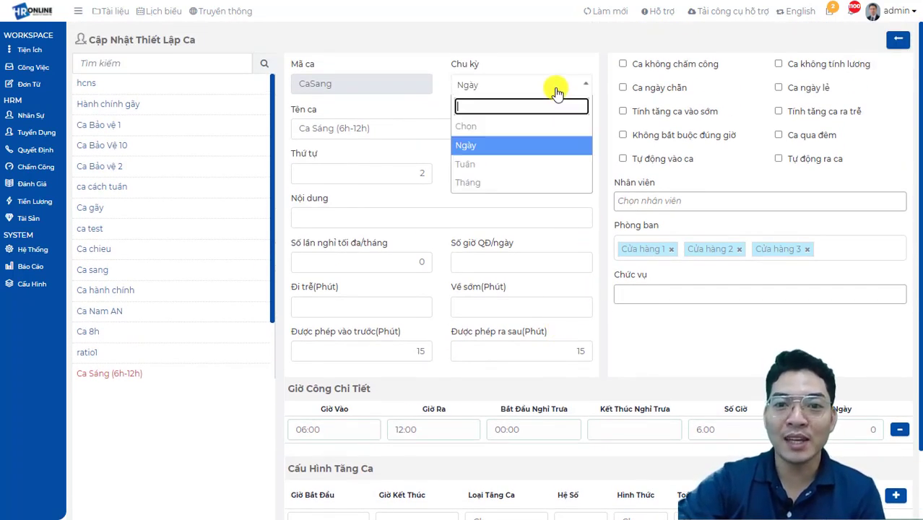
left_click(556, 90)
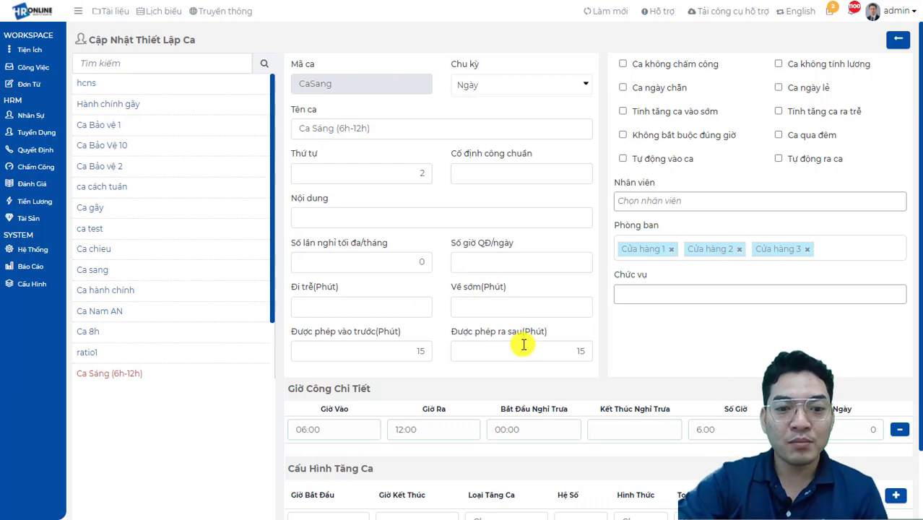
scroll(422, 372, "down", 1)
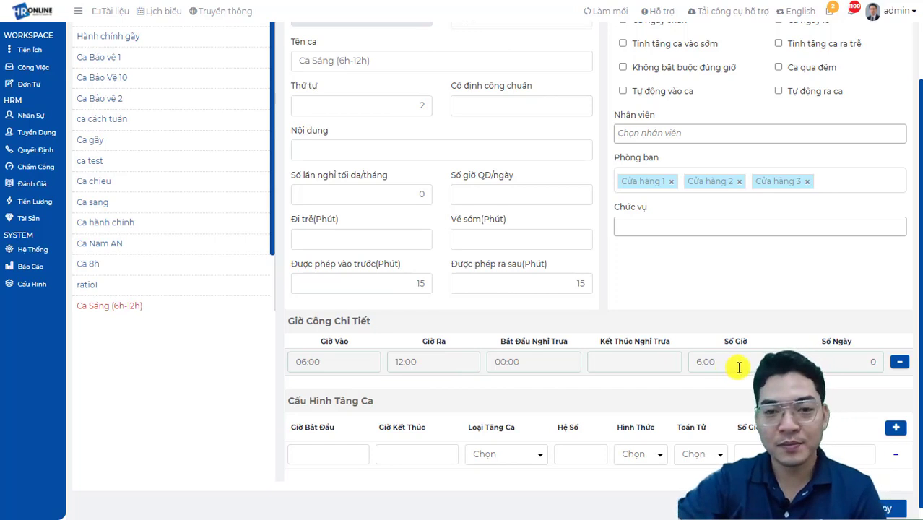
scroll(721, 365, "up", 1)
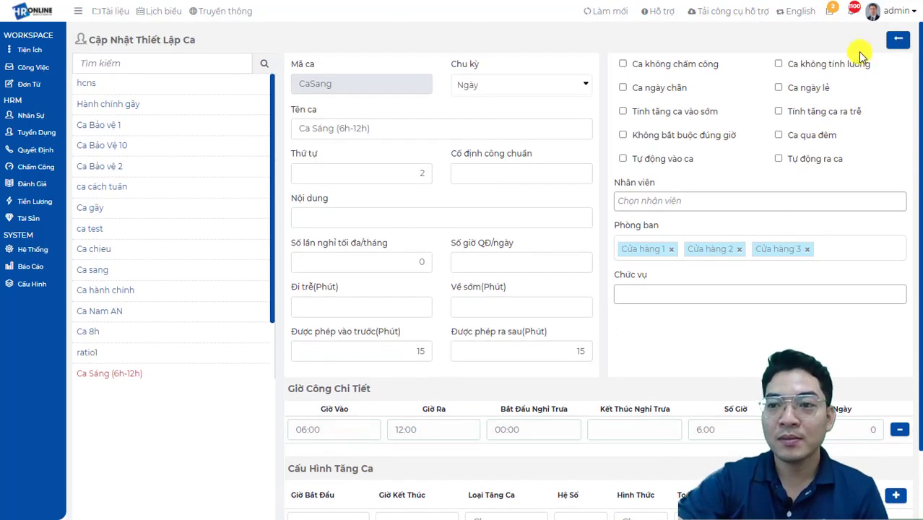
left_click(895, 42)
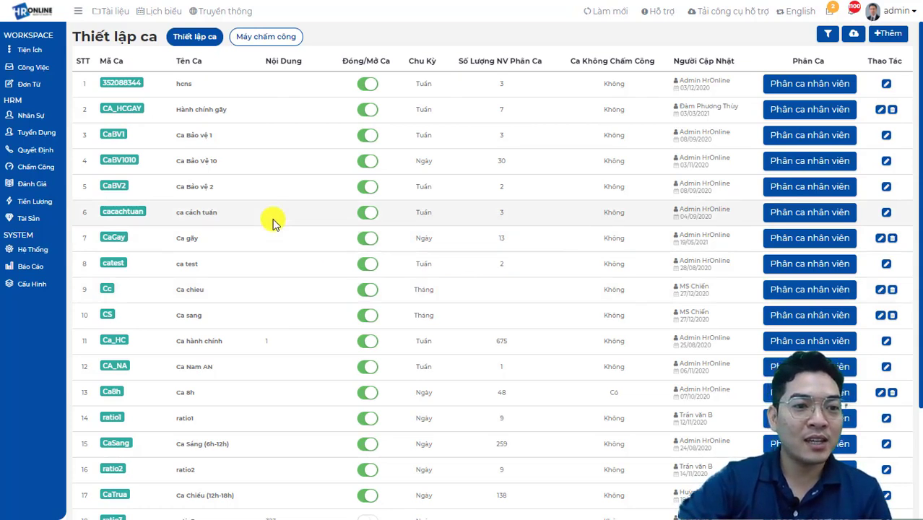
Open the Xếp Lịch Theo Ngày schedule and show the department Cửa hàng 1.
mouse_move(52, 172)
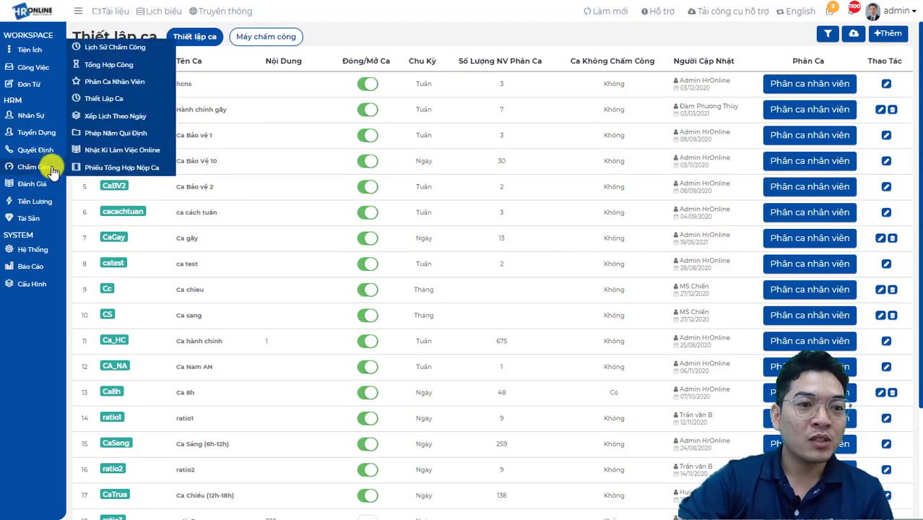
left_click(139, 119)
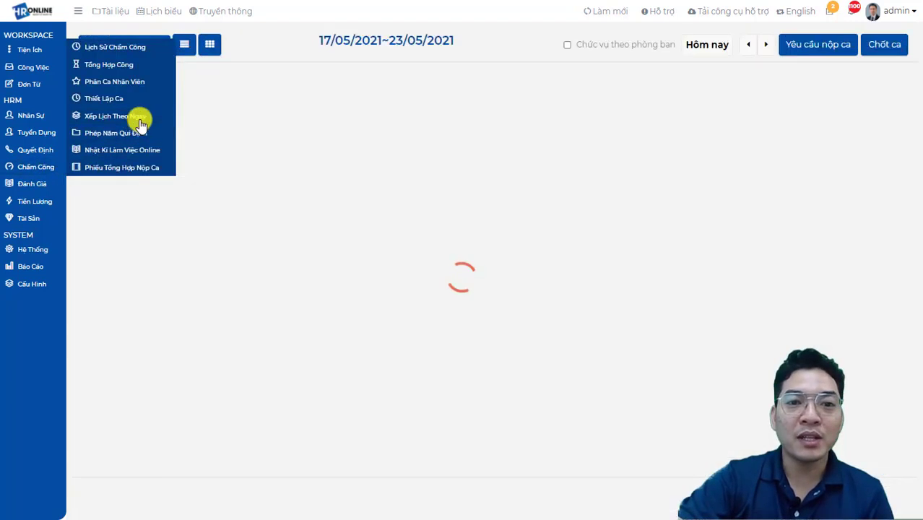
mouse_move(476, 118)
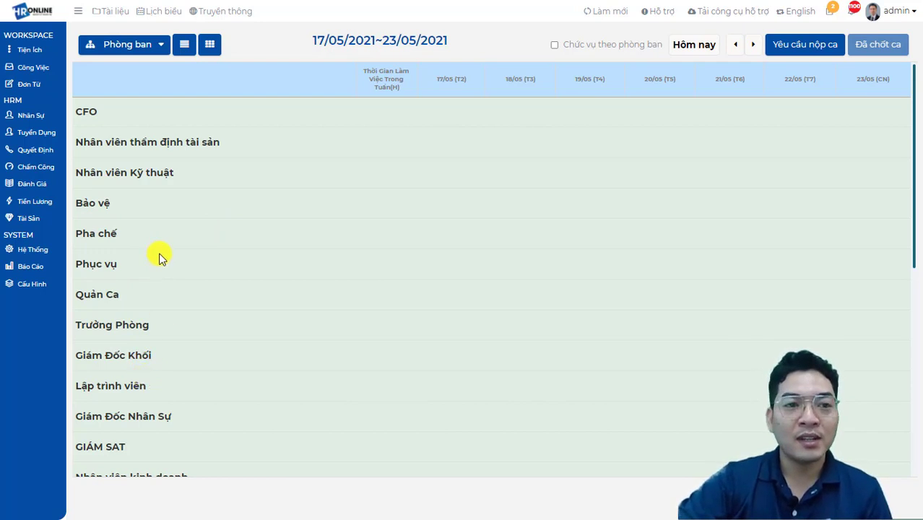
left_click(154, 47)
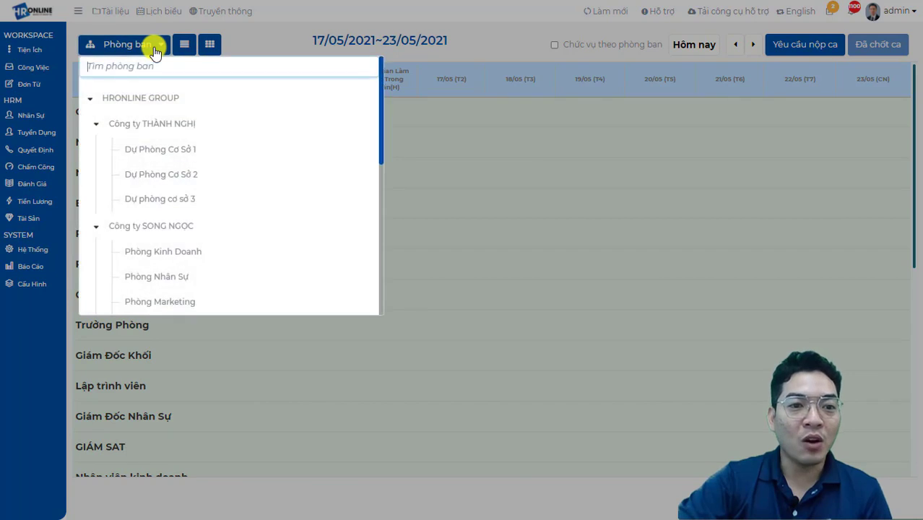
scroll(186, 148, "down", 5)
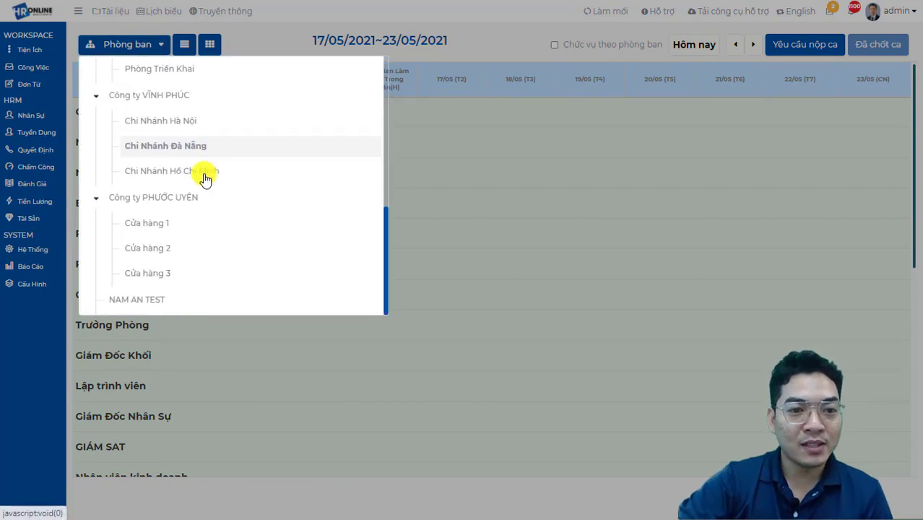
left_click(172, 224)
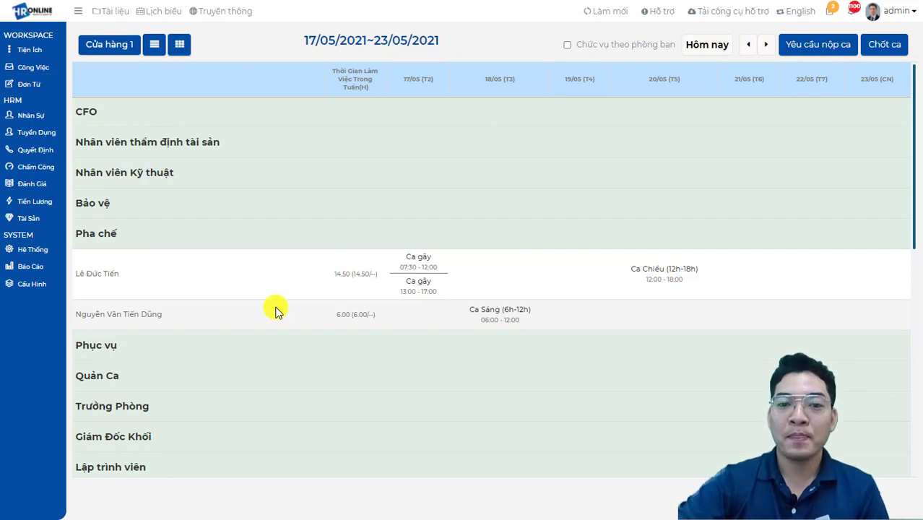
Assign the first Pha chế employee to the Ca Sáng (6h-12h) shift on 19/05/2021 as a fixed employee and save it.
mouse_move(471, 289)
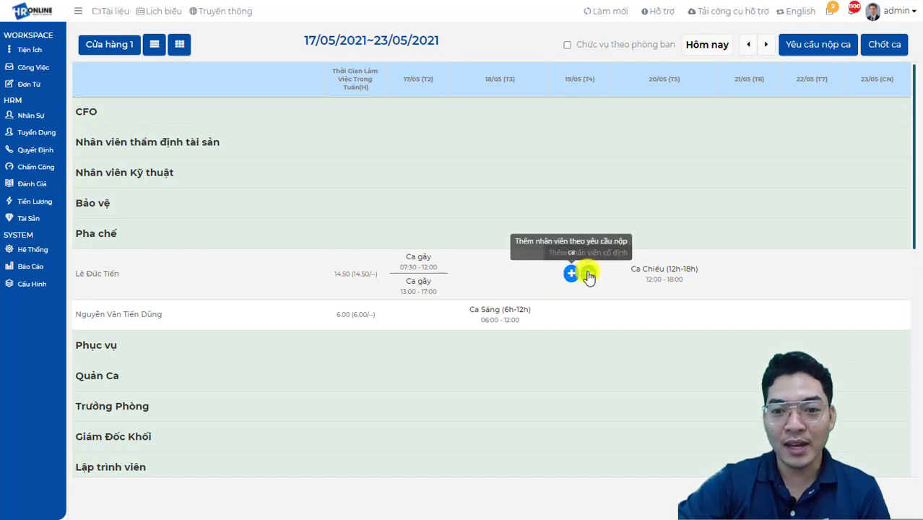
left_click(589, 274)
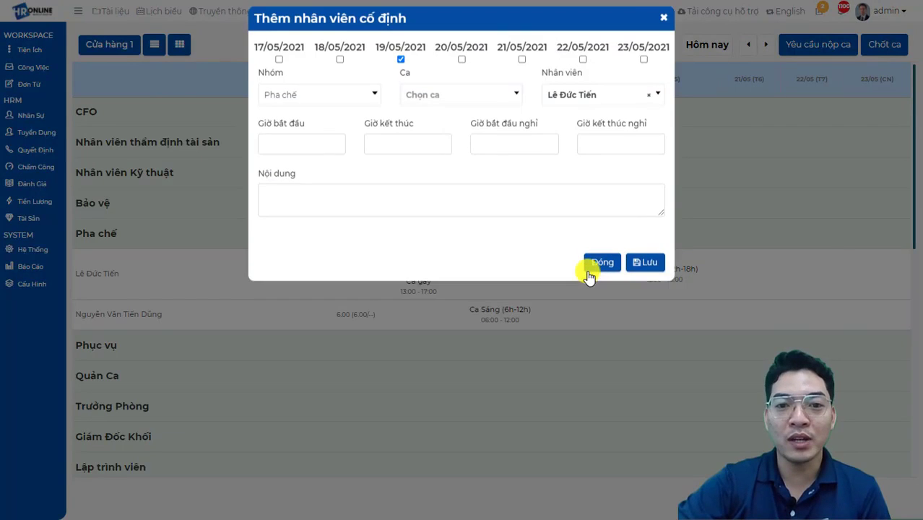
left_click(354, 113)
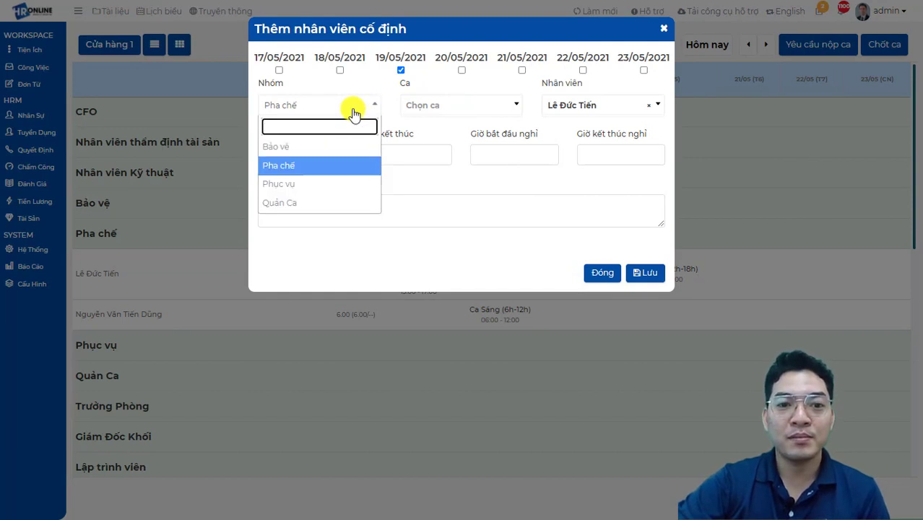
left_click(354, 113)
left_click(428, 106)
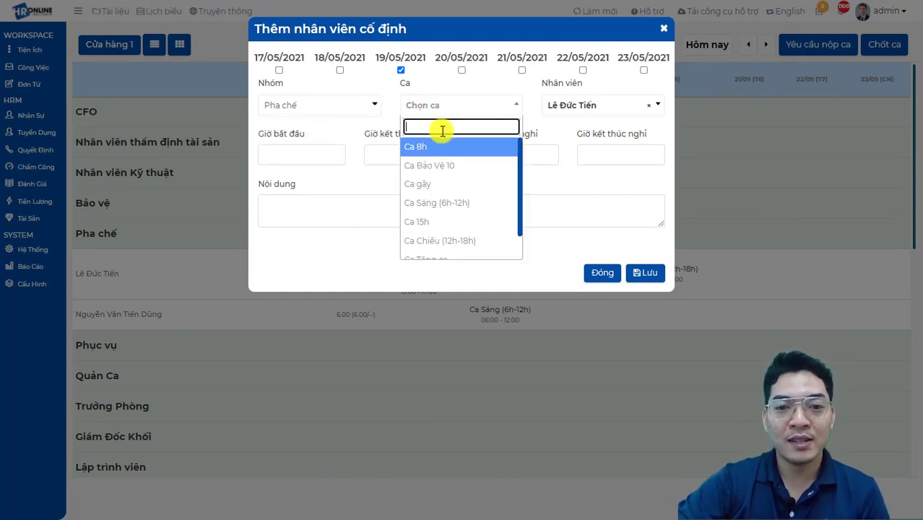
left_click(448, 203)
left_click(587, 111)
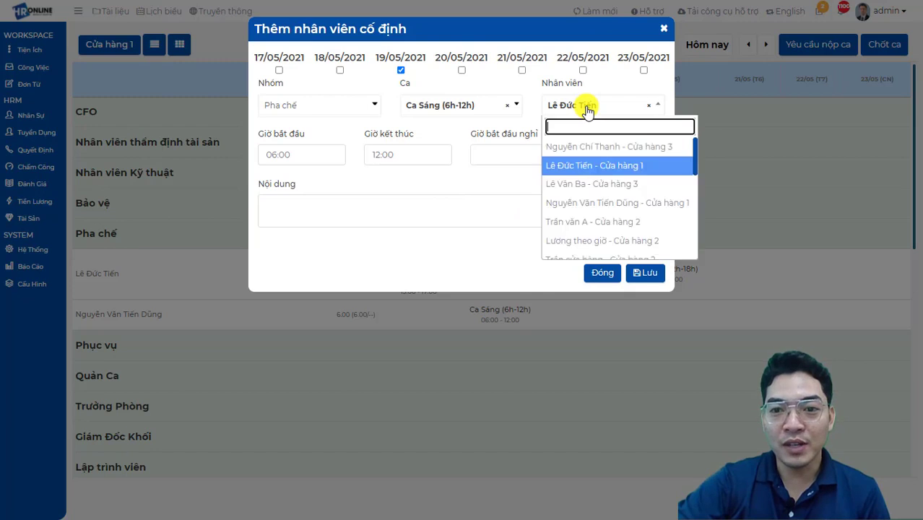
left_click(589, 118)
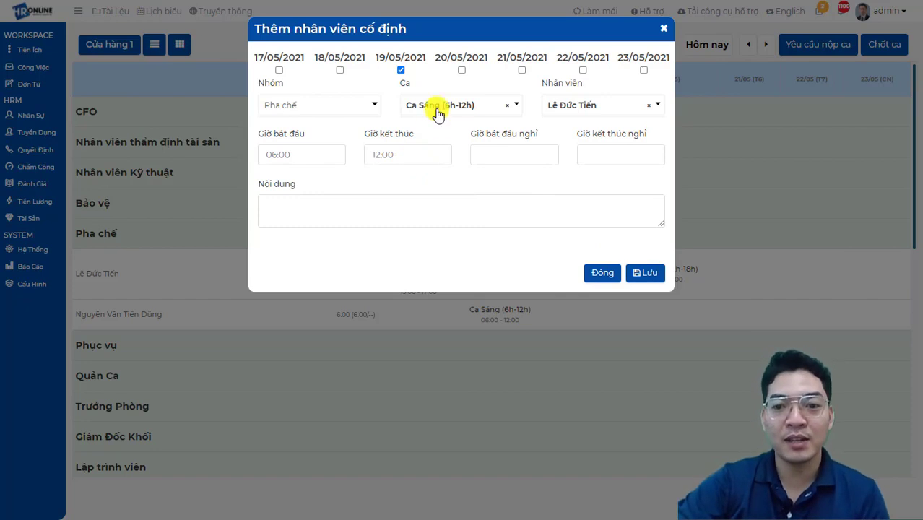
left_click(643, 273)
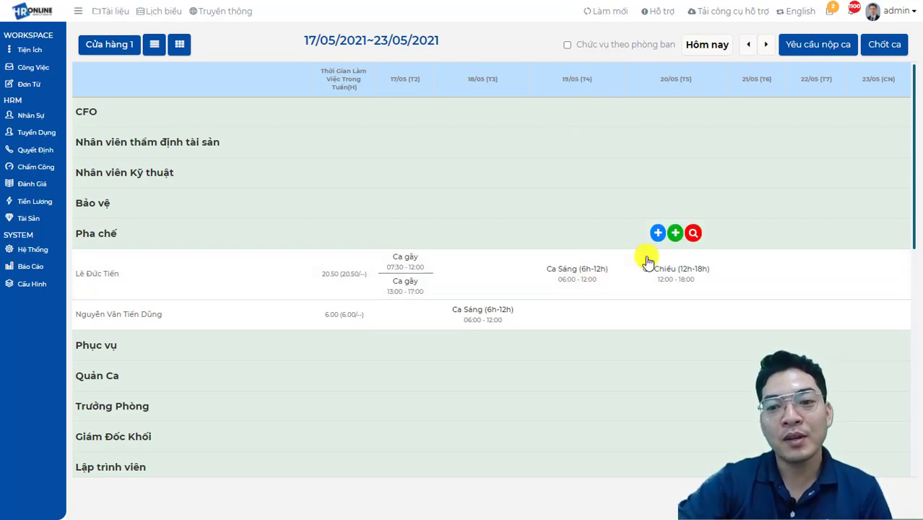
View the Nộp ca request form with its submission period and deadline, and close it without sending.
mouse_move(752, 270)
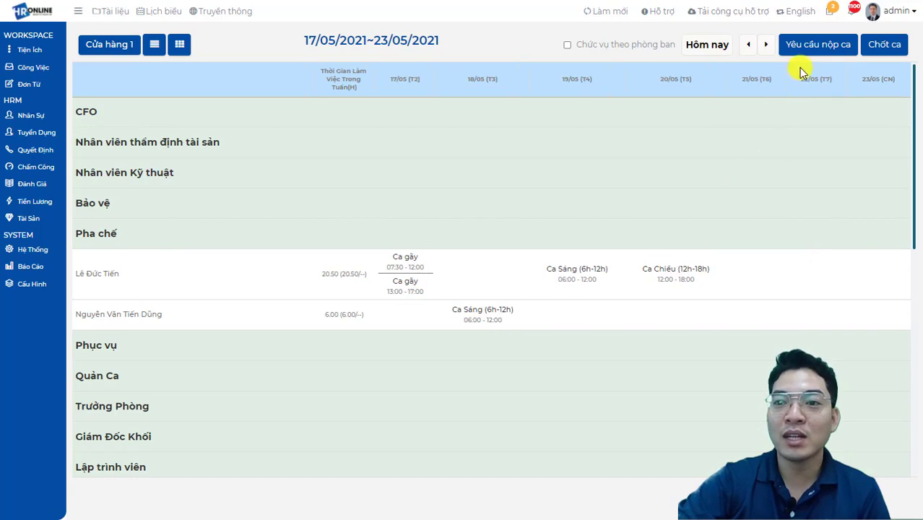
left_click(811, 47)
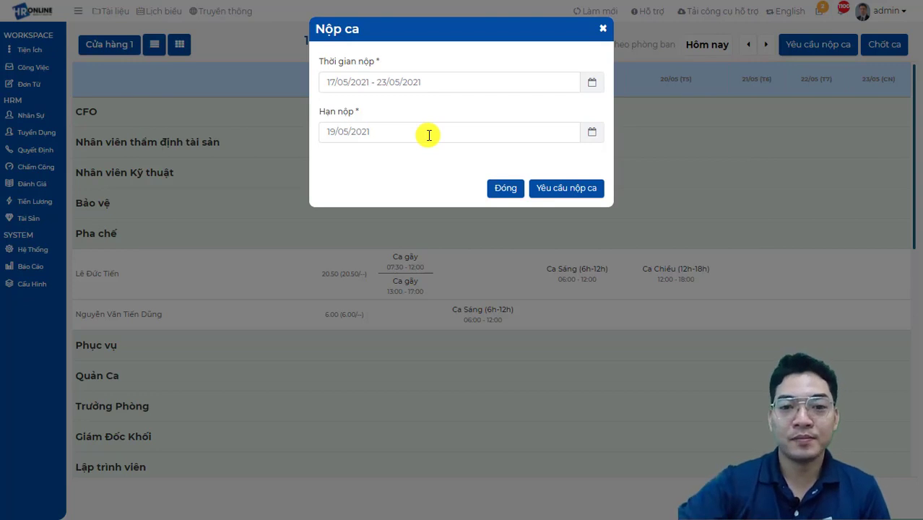
left_click(505, 190)
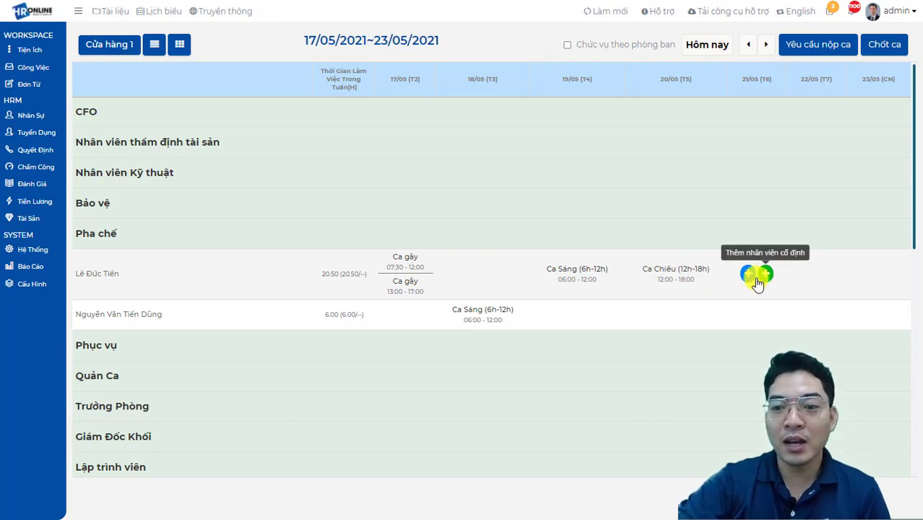
Add the first Pha chế employee by shift submission request on 21/05/2021 with the Ca Sáng (6h-12h) shift and save it.
left_click(748, 275)
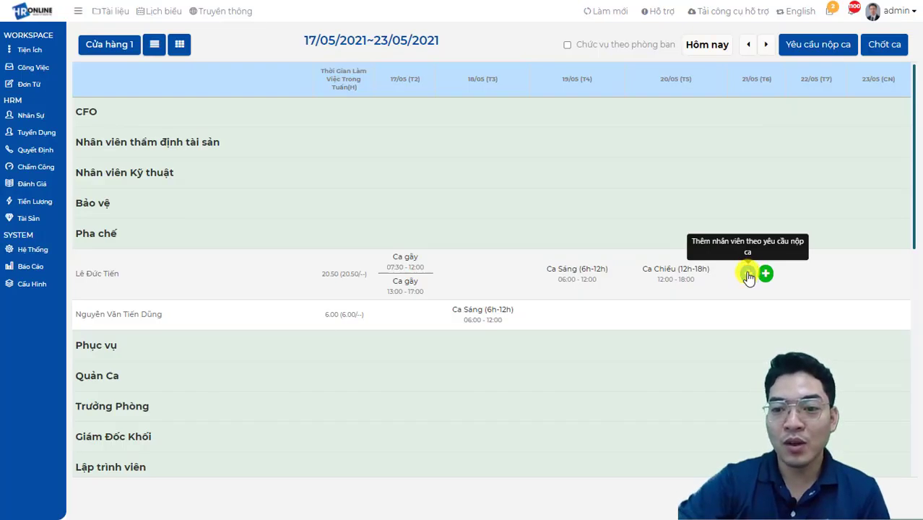
left_click(748, 277)
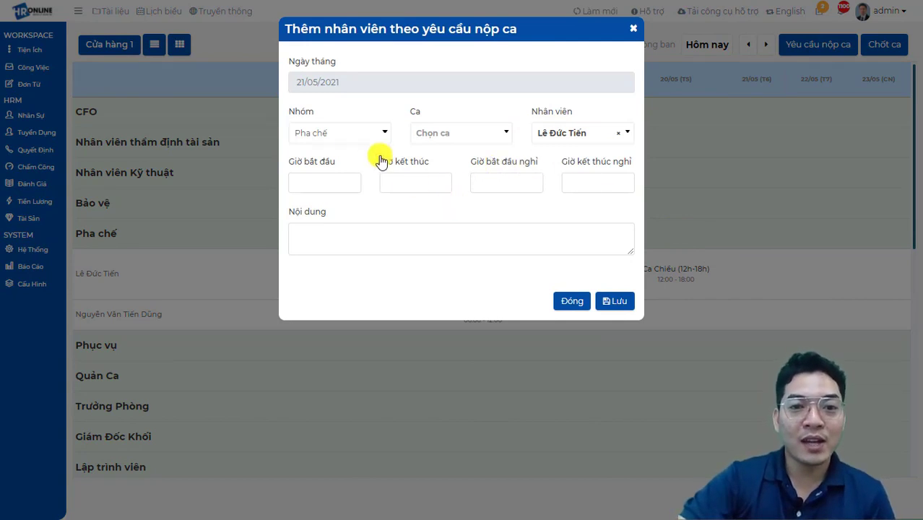
left_click(460, 137)
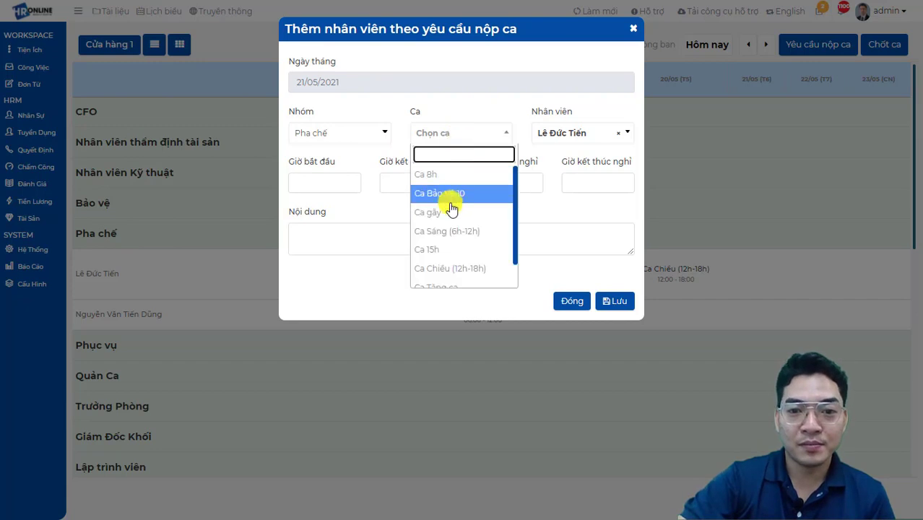
left_click(450, 233)
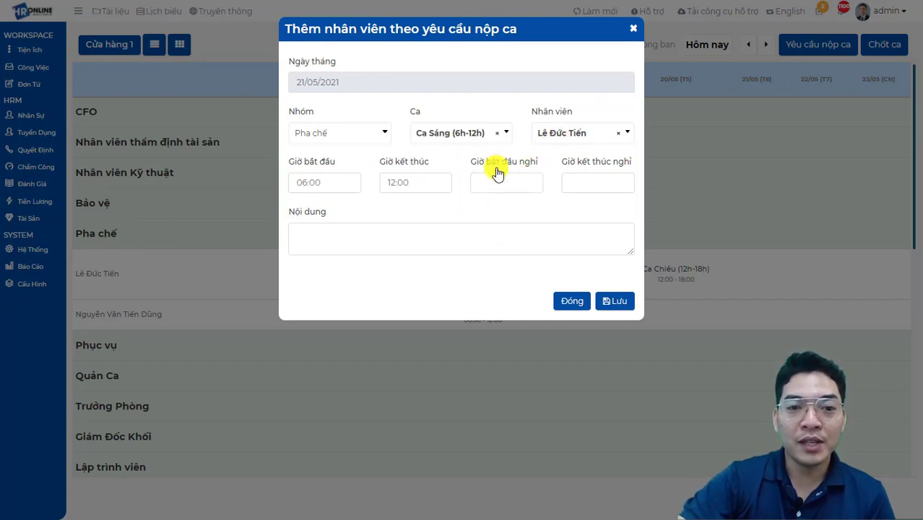
left_click(612, 302)
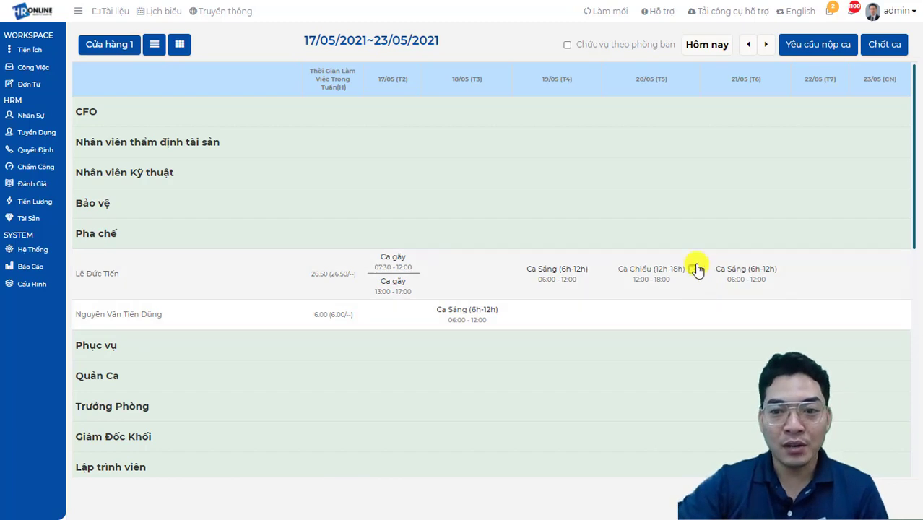
Save a Tìm người request for the Bảo vệ group on 22/05/2021 with the Ca Sáng (6h-12h) shift, searching in Cửa hàng 3.
mouse_move(735, 208)
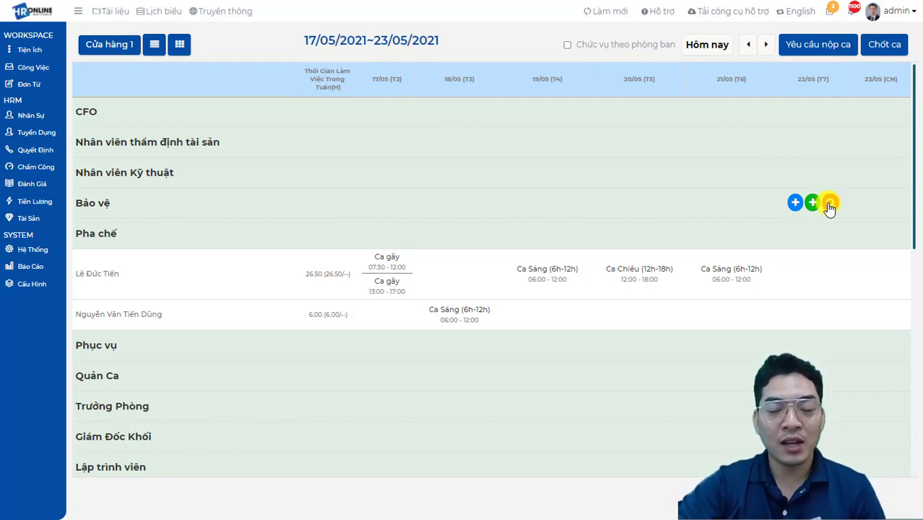
left_click(830, 205)
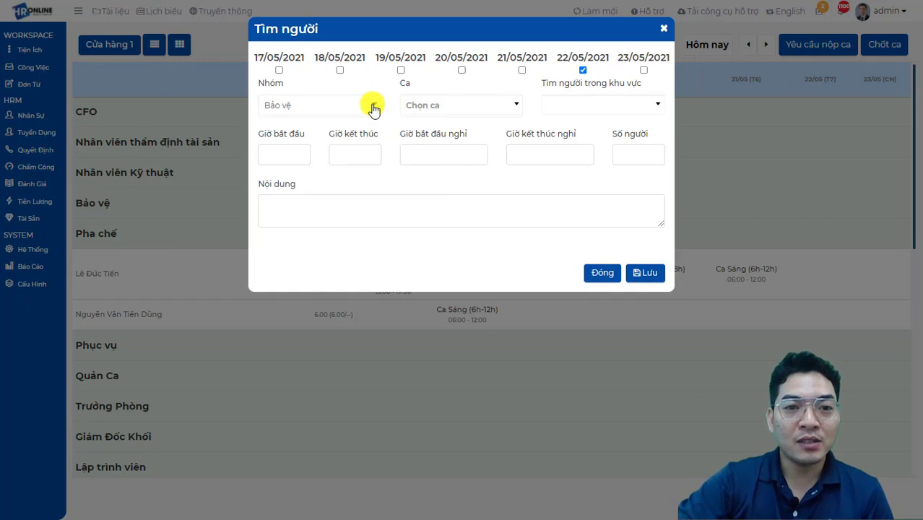
left_click(462, 104)
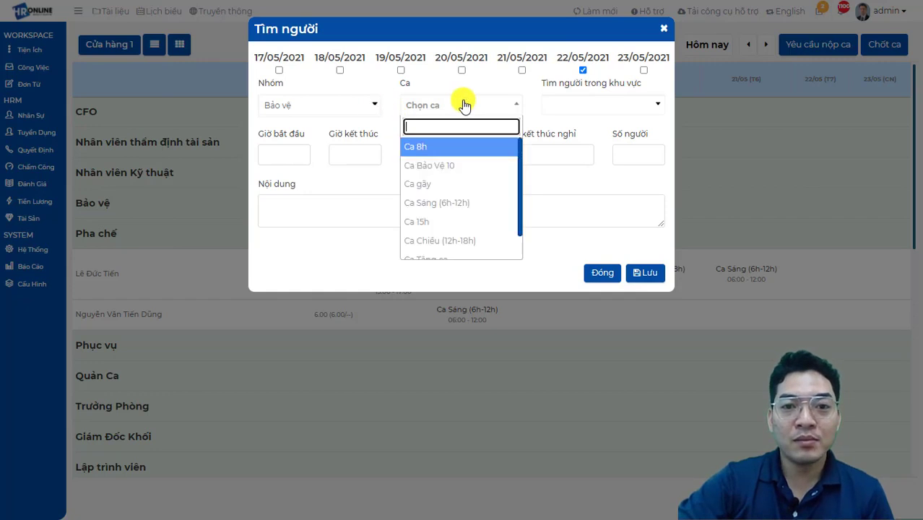
left_click(458, 205)
left_click(565, 105)
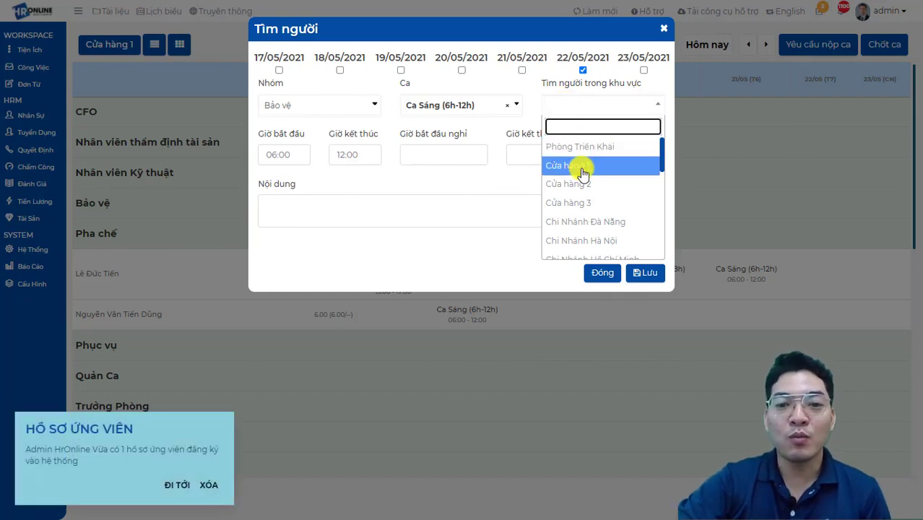
left_click(604, 205)
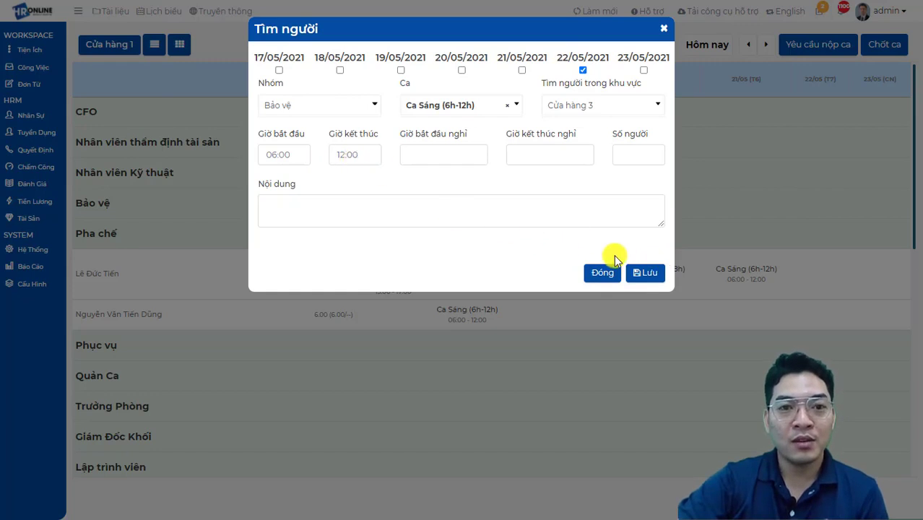
left_click(645, 274)
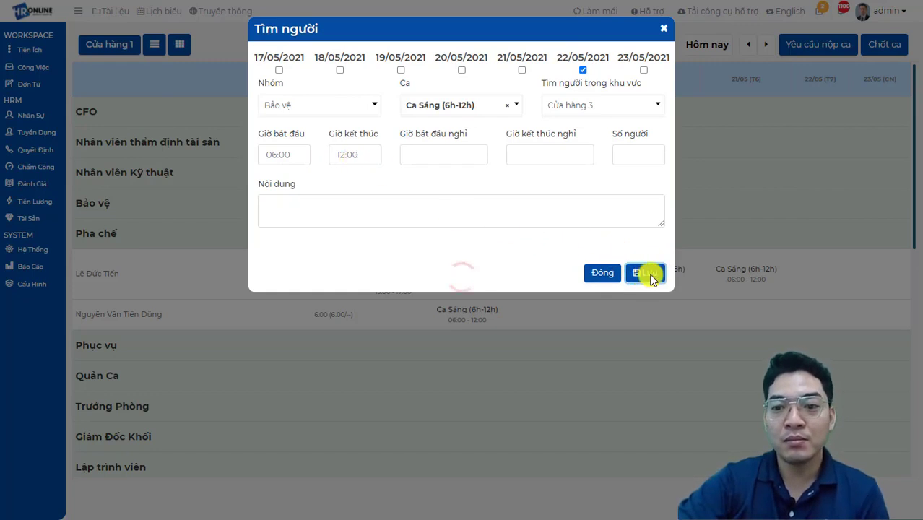